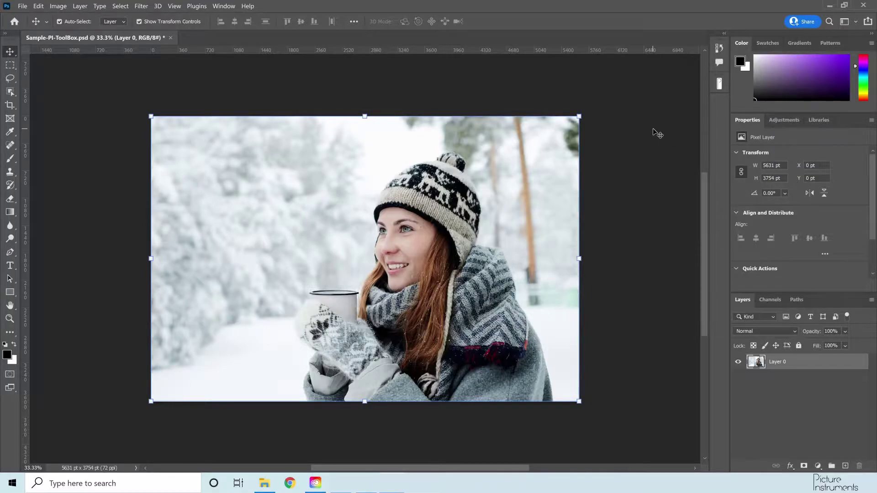
# Open the docked Toolbox panel, expand its Mark Up module, then collapse the panel again.
pyautogui.click(720, 84)
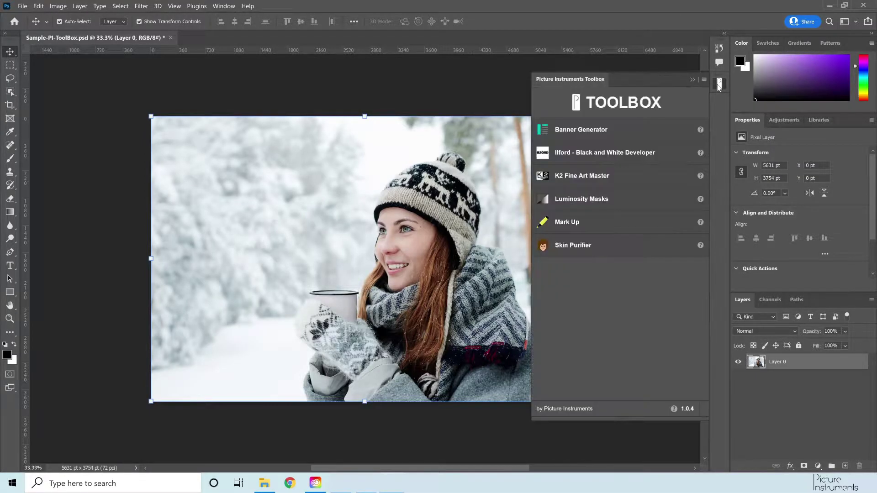
pyautogui.click(632, 222)
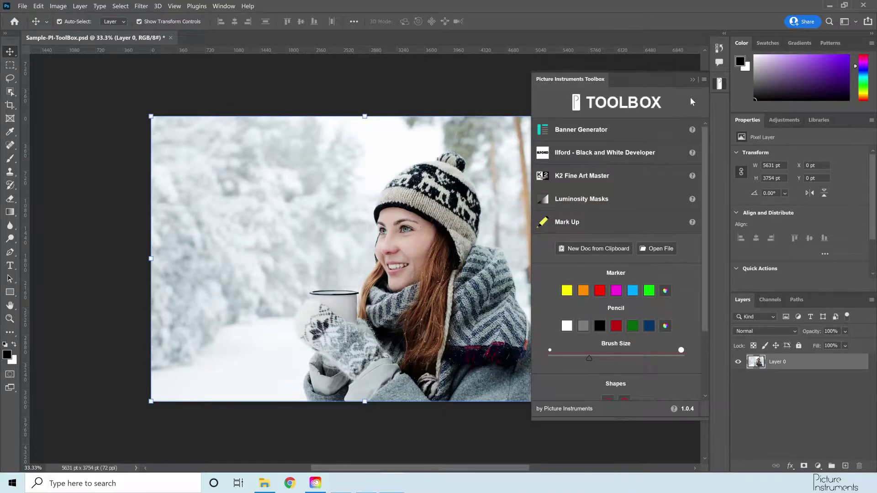
pyautogui.click(691, 80)
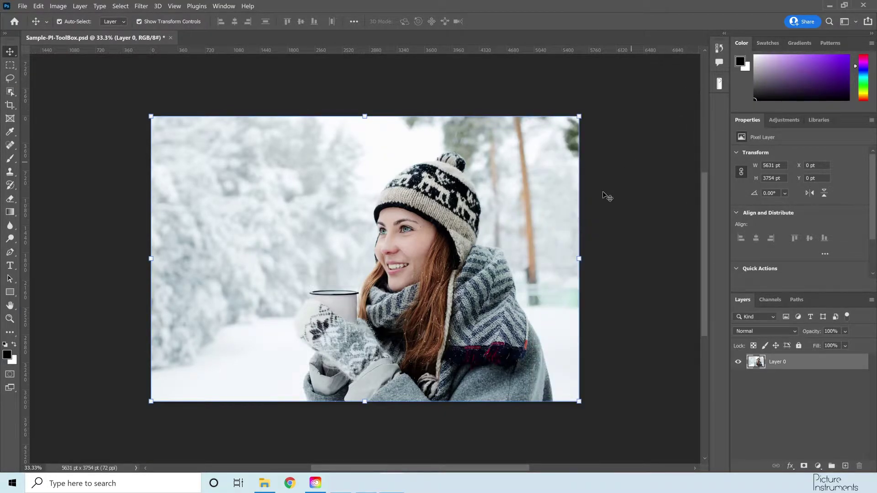
pyautogui.click(318, 487)
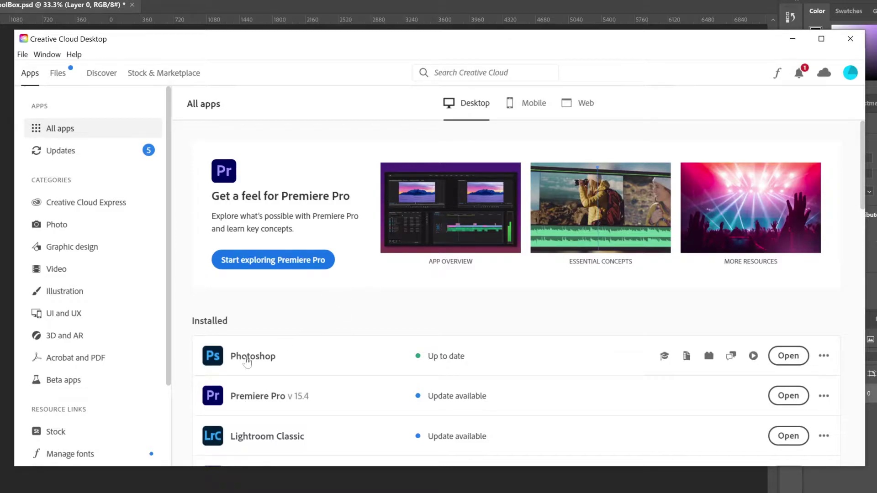
pyautogui.moveTo(245, 359)
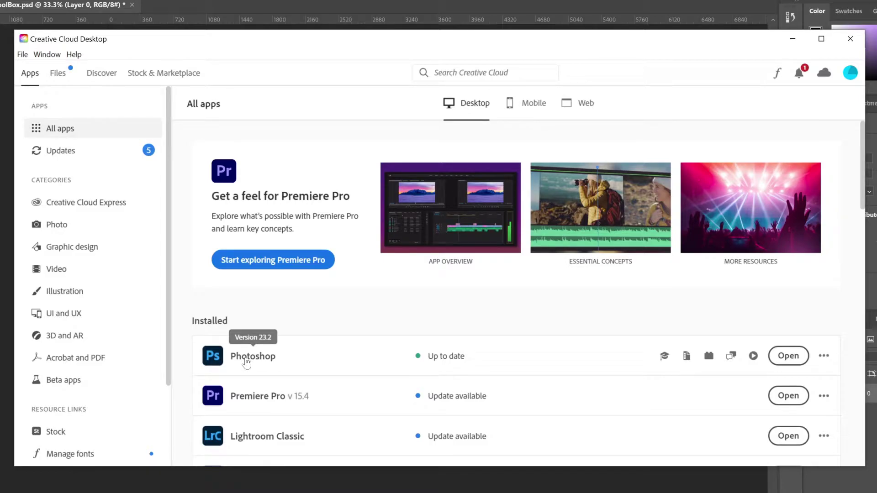
# Search the marketplace plugins for 'picture instruments' and scroll through the results.
pyautogui.click(187, 74)
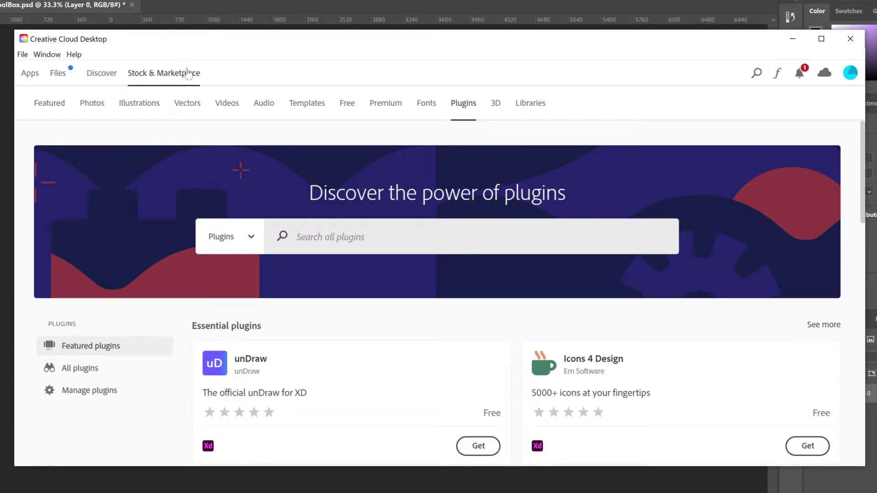
pyautogui.write('picture instruments')
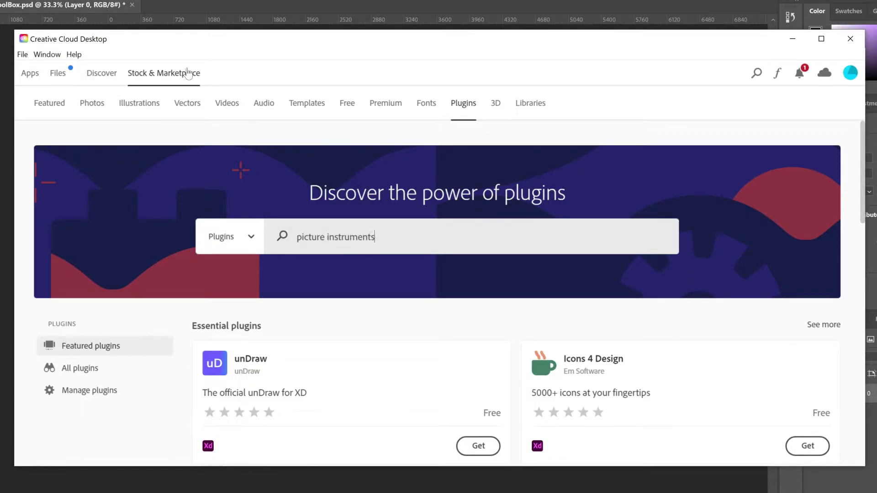
pyautogui.press('Return')
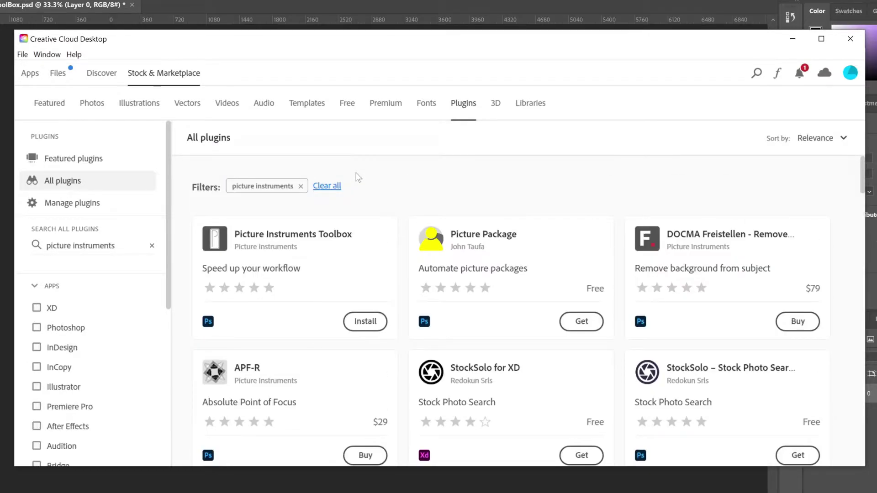
pyautogui.scroll(-1, 352, 185)
pyautogui.scroll(-1, 117, 310)
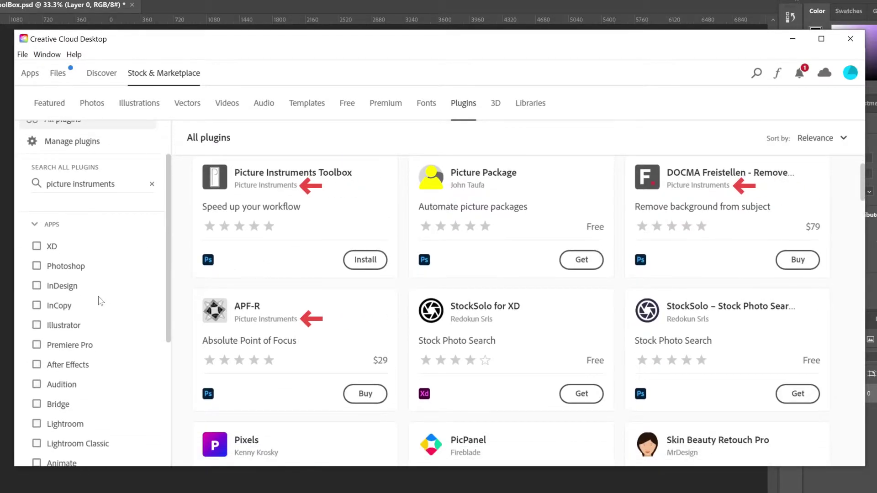
pyautogui.scroll(-1, 94, 293)
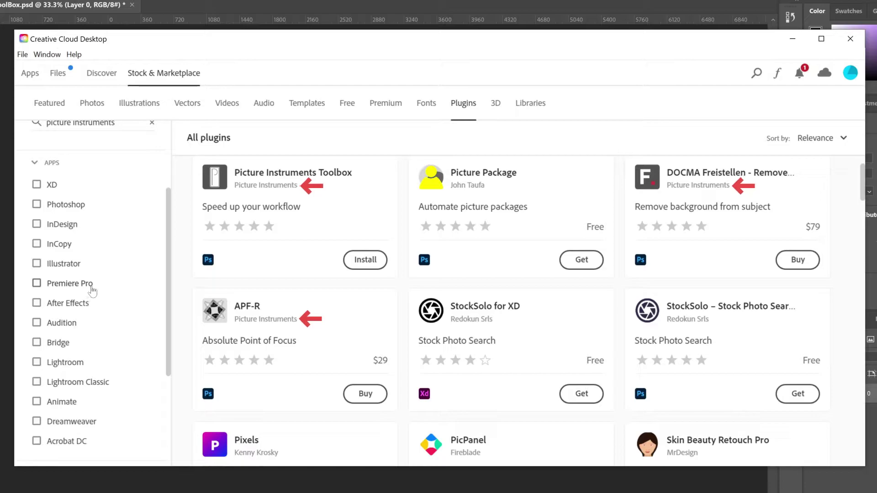
pyautogui.scroll(1, 322, 303)
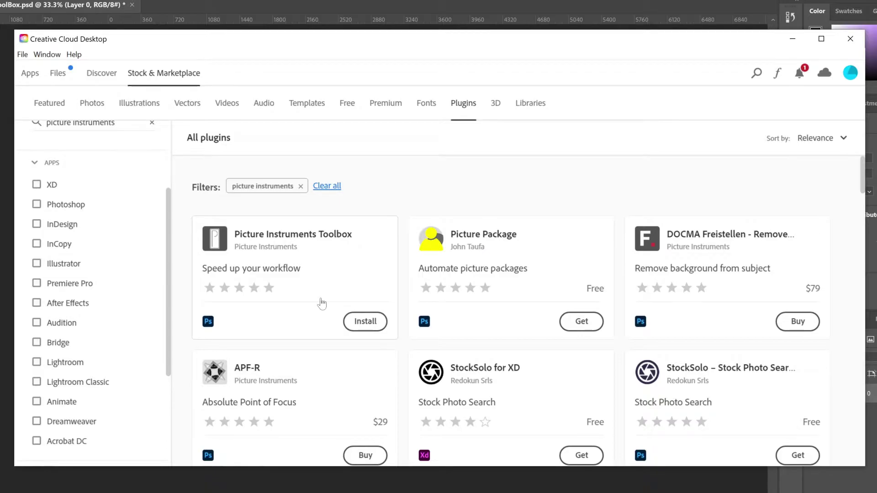
pyautogui.moveTo(257, 288)
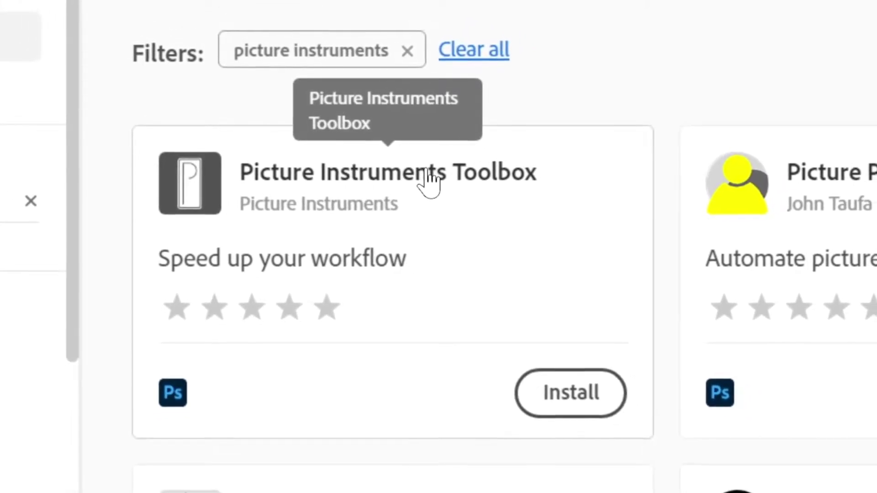
# Follow the Toolbox product page via Adobe Exchange to Creative Cloud's Picture Instruments Toolbox install prompt.
pyautogui.click(425, 183)
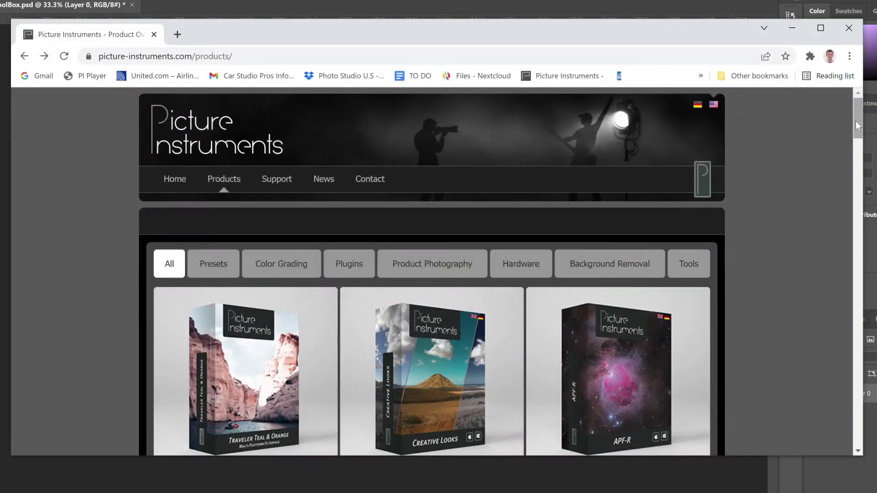
pyautogui.moveTo(856, 122); pyautogui.dragTo(856, 174)
pyautogui.click(290, 226)
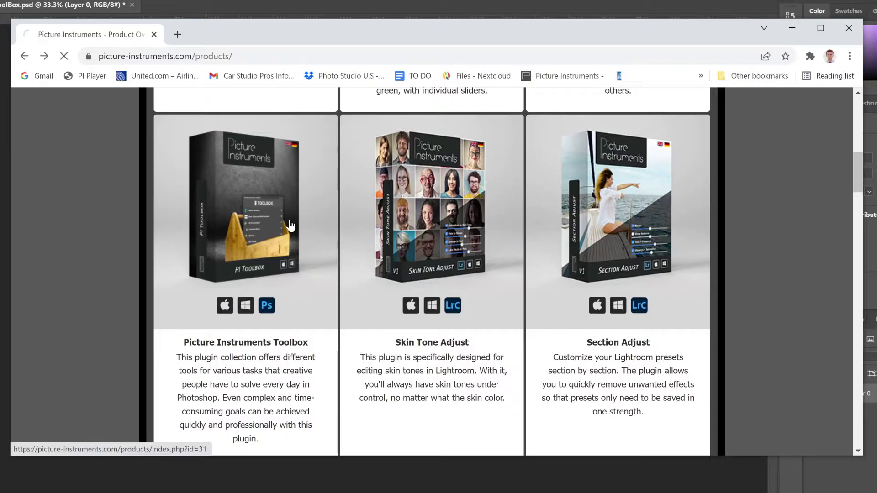
pyautogui.scroll(-2, 652, 280)
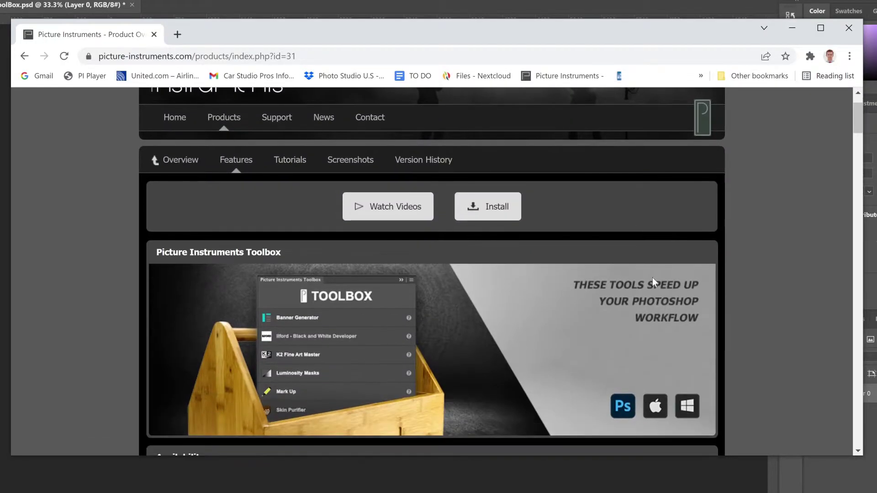
pyautogui.click(498, 213)
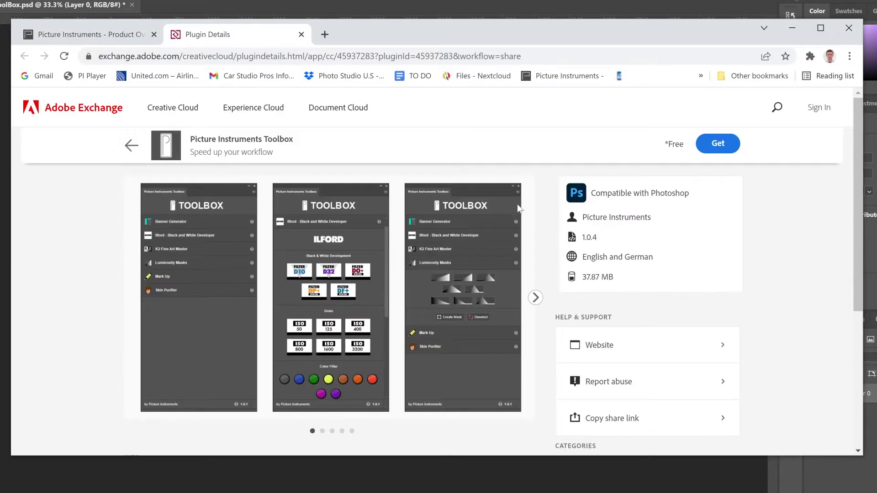
pyautogui.click(718, 144)
pyautogui.click(803, 327)
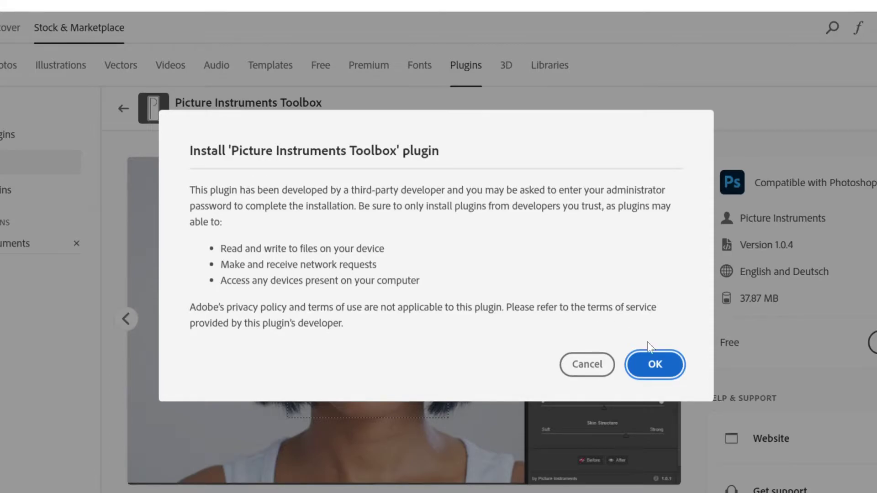
# Confirm the third-party plugin install, then launch Photoshop once Toolbox 1.0.4 is installed.
pyautogui.click(666, 366)
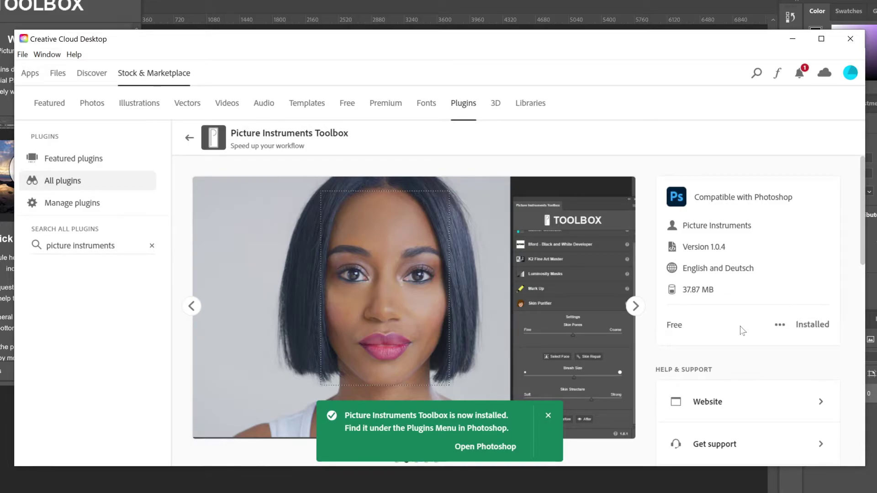
pyautogui.click(485, 447)
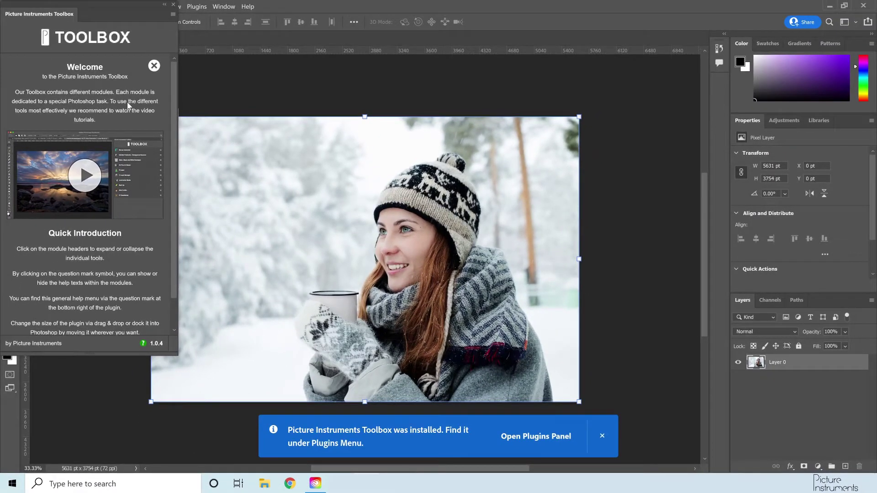
# Close the welcome panel, reopen Toolbox from Plugins > Picture Instruments Toolbox, and read its Welcome help.
pyautogui.click(173, 5)
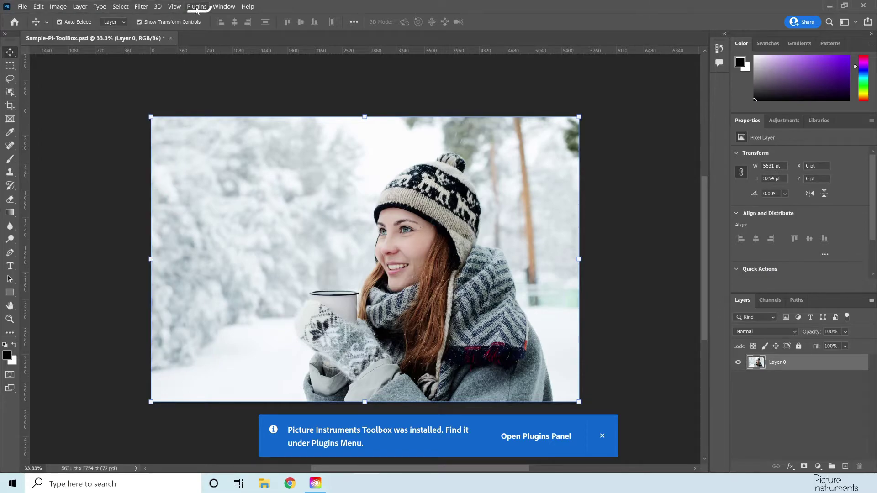
pyautogui.click(197, 7)
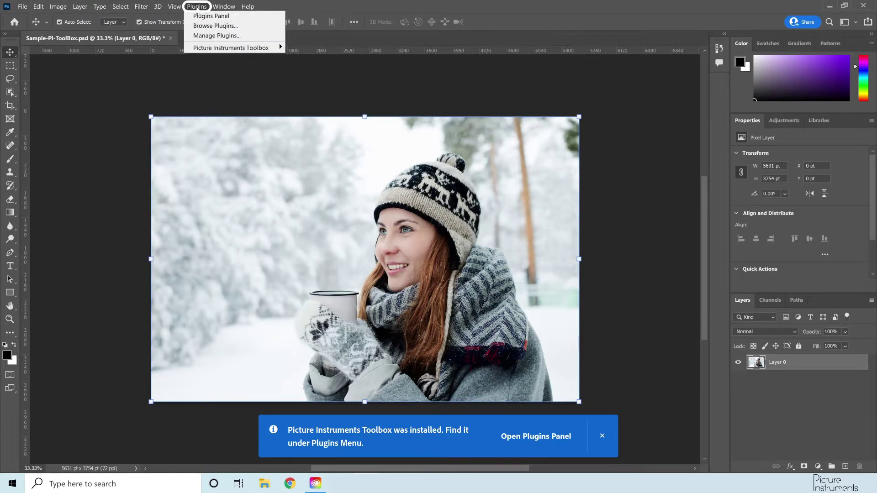
pyautogui.moveTo(218, 48)
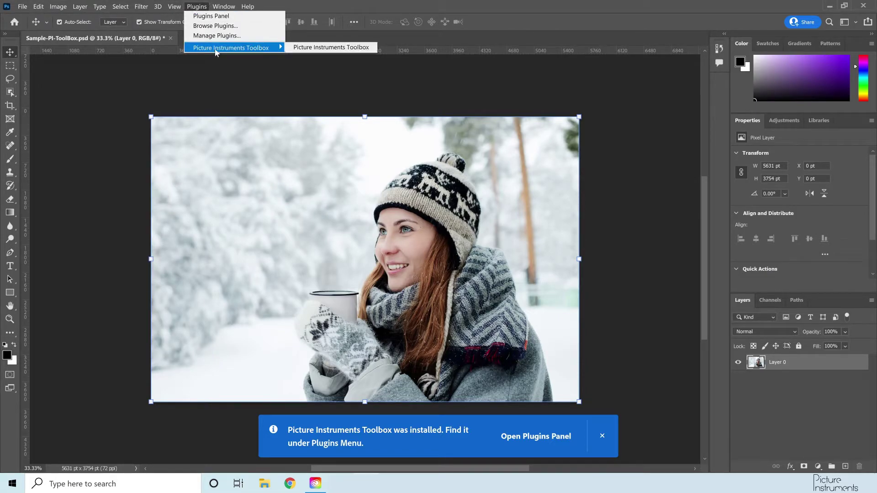
pyautogui.click(324, 48)
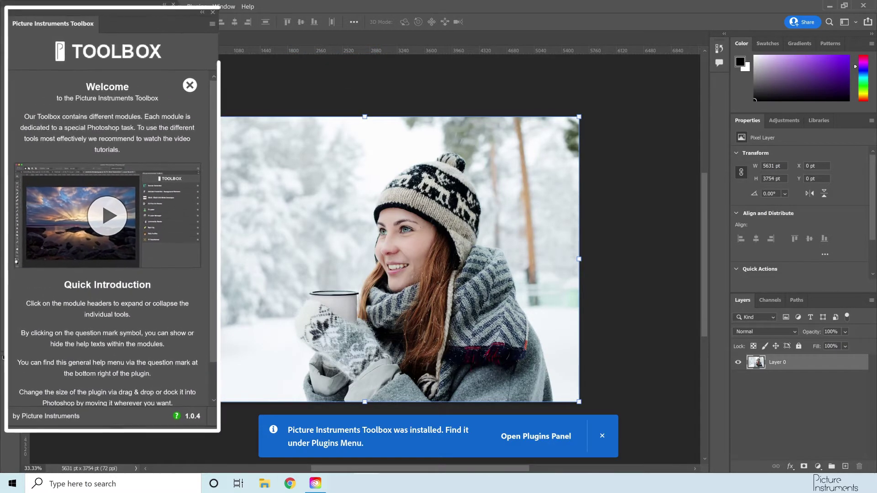
pyautogui.scroll(-1, 104, 294)
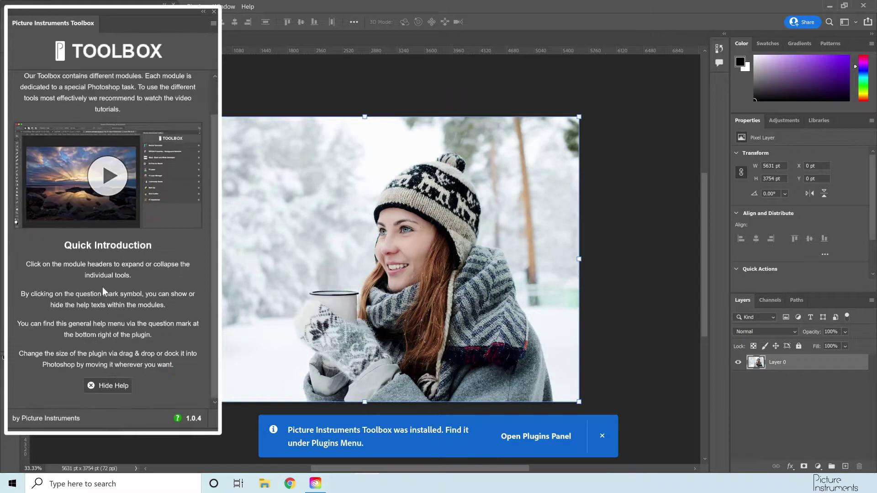
pyautogui.scroll(1, 109, 292)
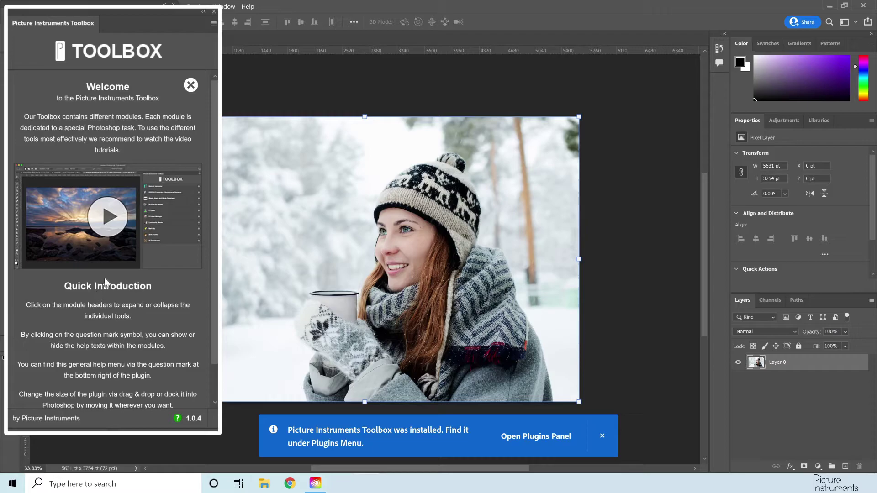
# Dismiss the Welcome help, bring it back with the footer ?, then close it again.
pyautogui.click(191, 85)
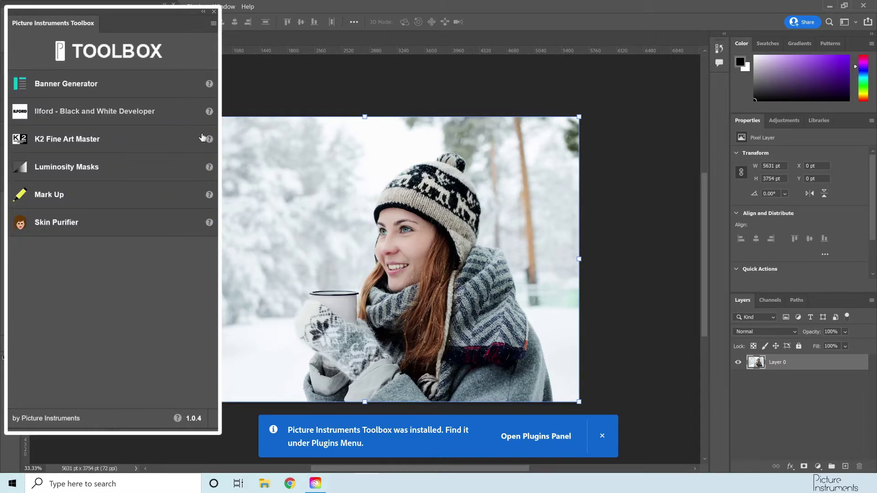
pyautogui.click(178, 419)
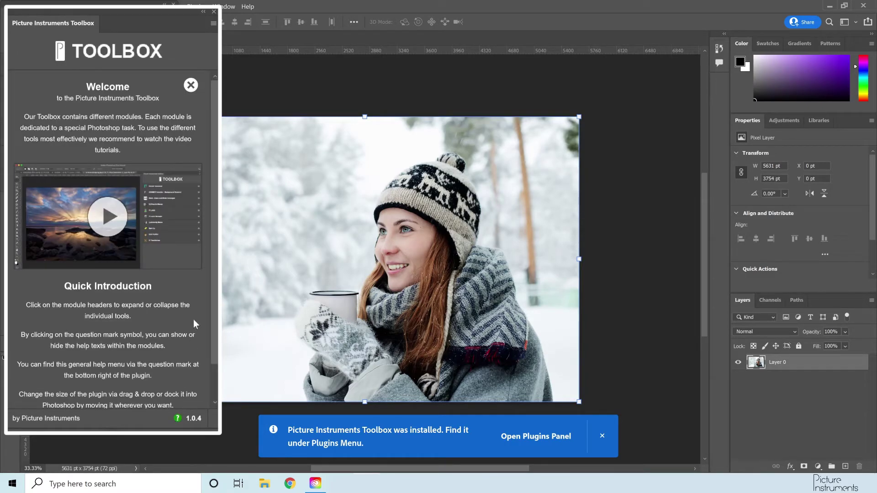
pyautogui.click(191, 85)
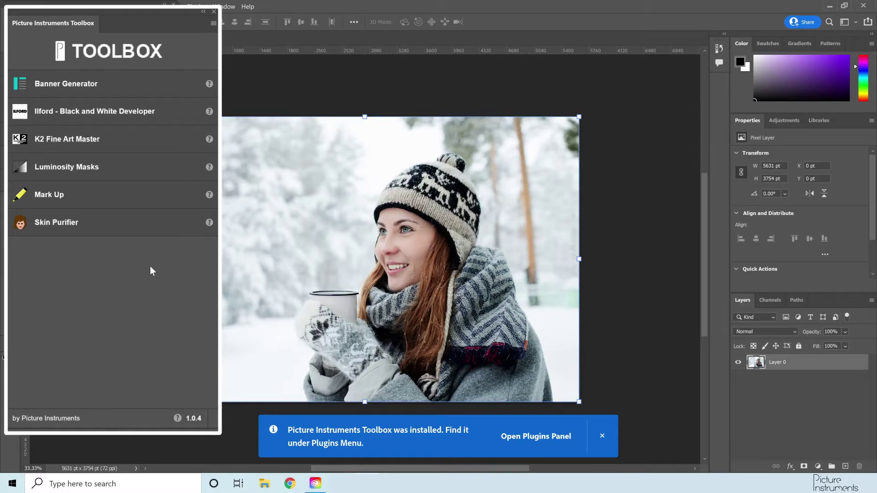
# Expand and collapse Banner Generator, then expand K2 Fine Art Master and show its help texts.
pyautogui.click(124, 89)
pyautogui.click(125, 90)
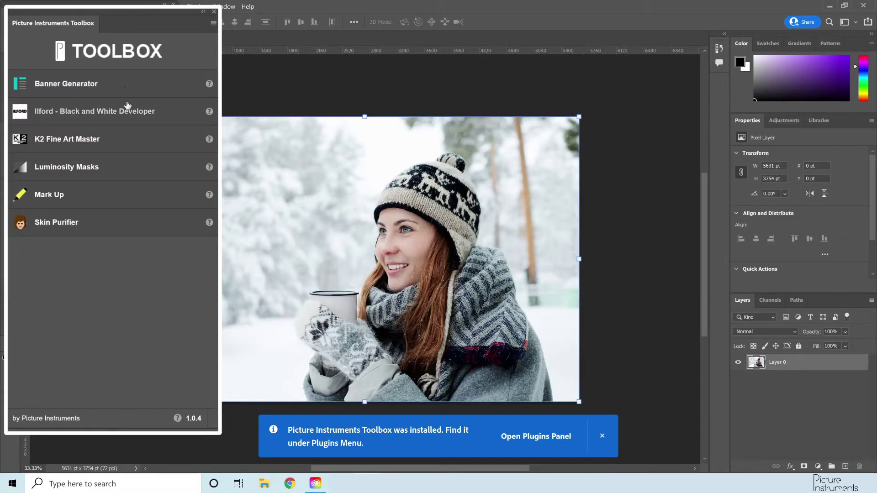
pyautogui.click(130, 140)
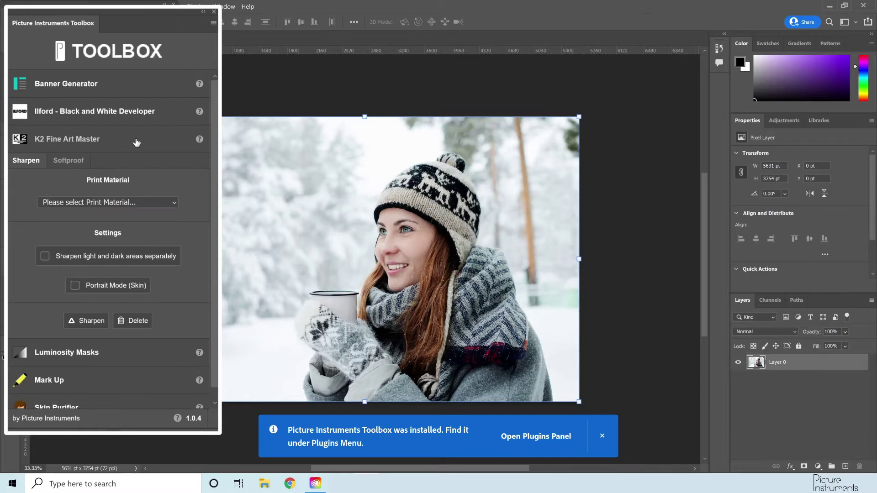
pyautogui.click(200, 140)
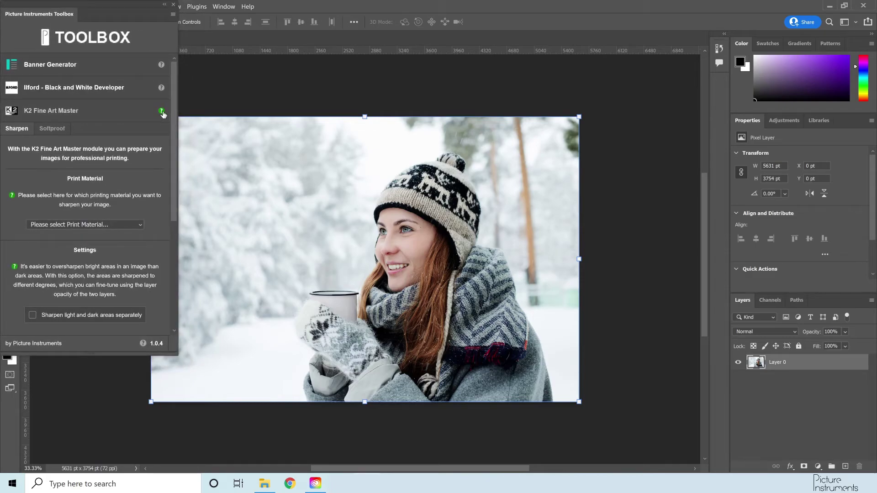
# Hide the K2 help, drag the Toolbox panel around the canvas, then dock it beside the right panels.
pyautogui.click(162, 111)
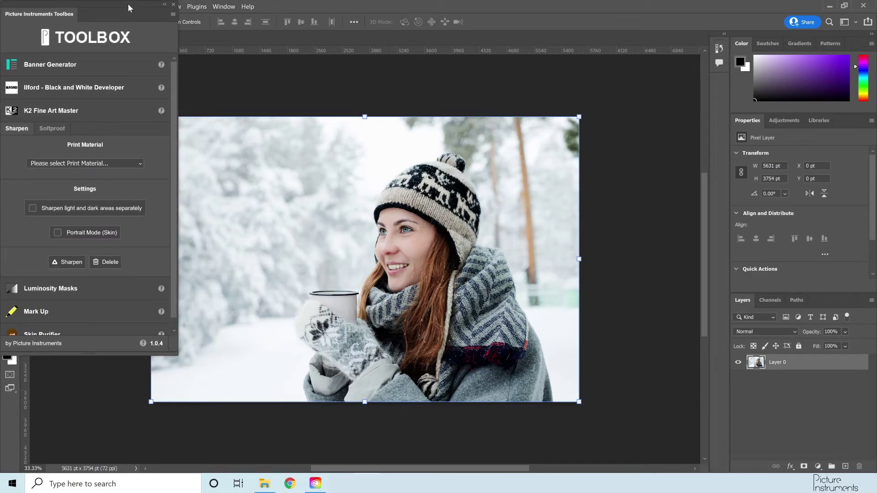
pyautogui.moveTo(128, 4); pyautogui.dragTo(365, 104)
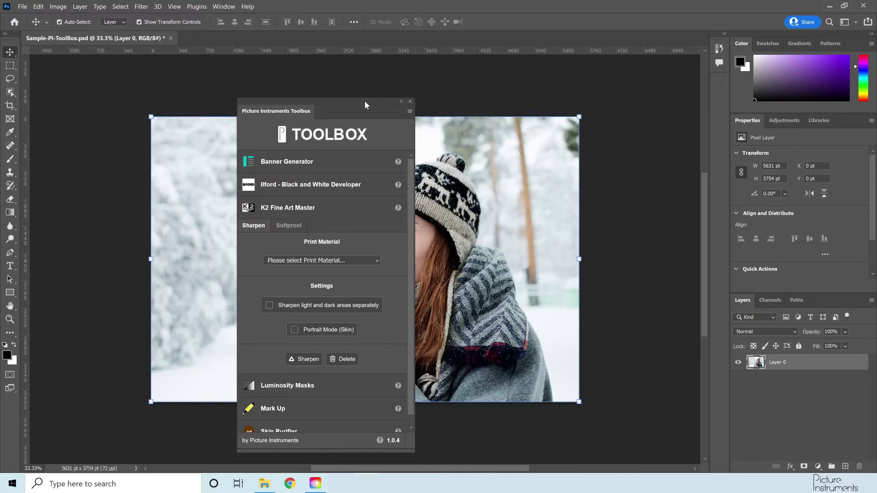
pyautogui.moveTo(365, 105); pyautogui.dragTo(260, 61)
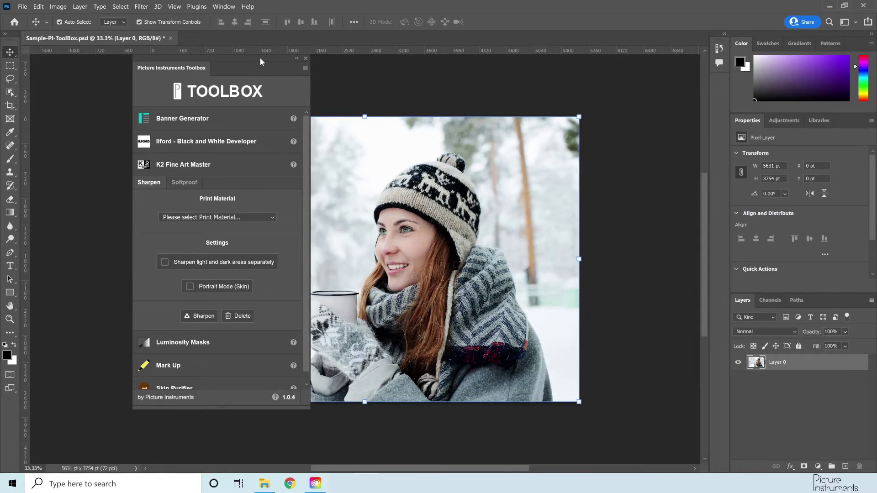
pyautogui.moveTo(260, 62); pyautogui.dragTo(707, 116)
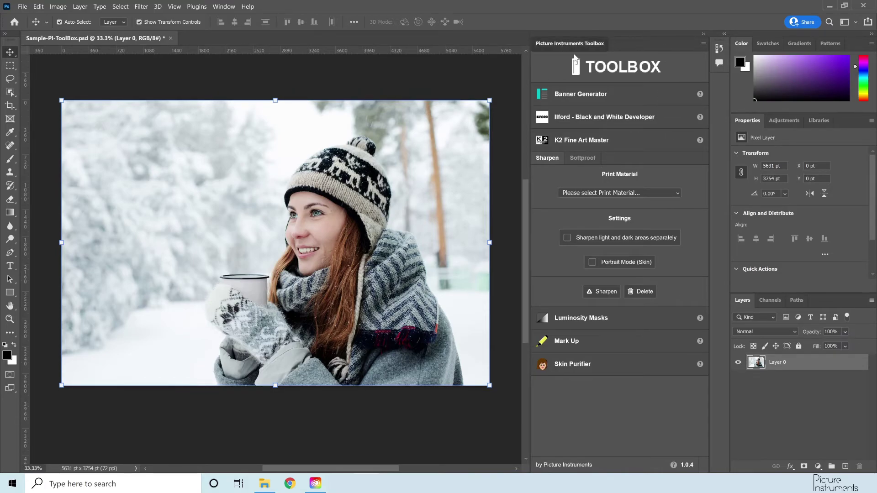
pyautogui.moveTo(562, 42); pyautogui.dragTo(720, 82)
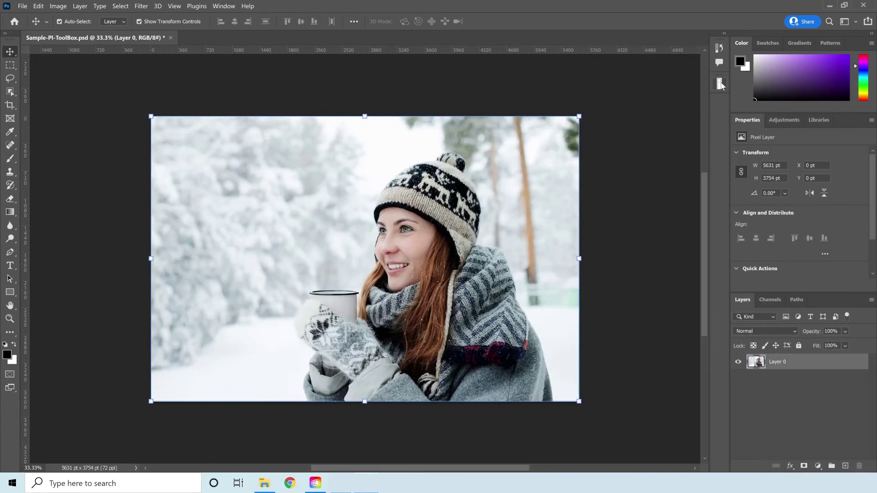
# Use Plugins > Browse Plugins to view the APF-R page and advance its screenshot gallery.
pyautogui.click(199, 7)
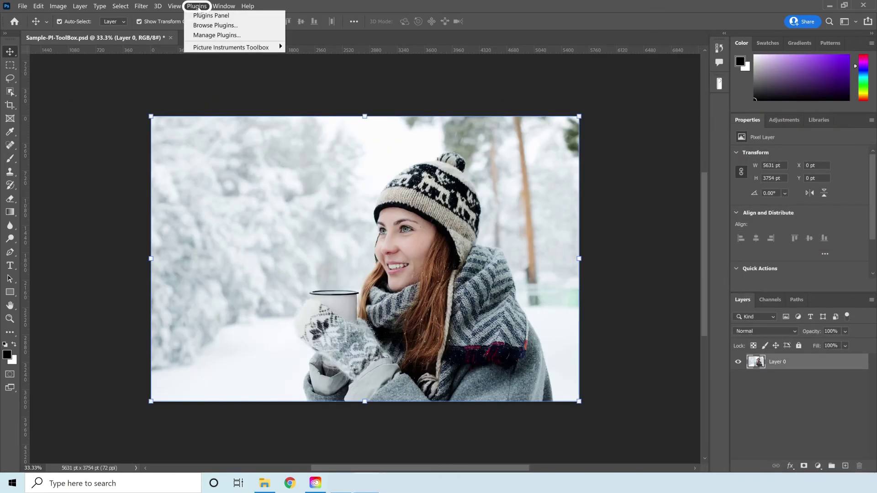
pyautogui.click(216, 26)
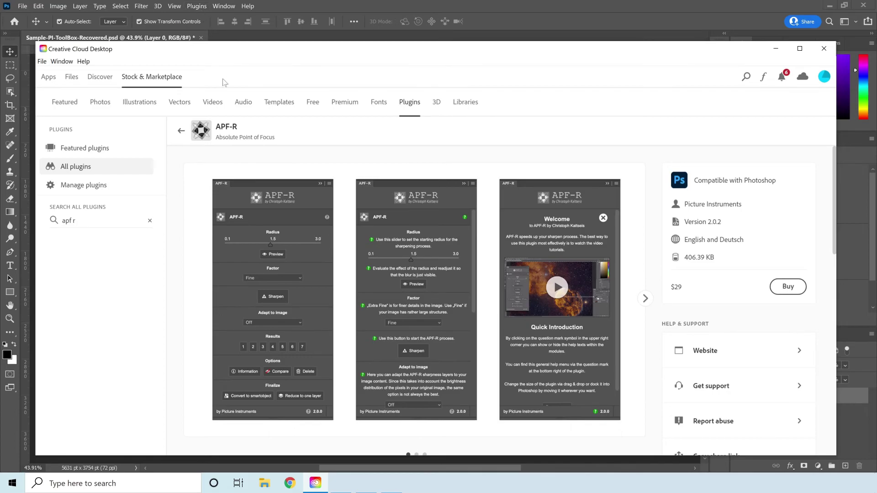
pyautogui.scroll(-1, 411, 251)
pyautogui.scroll(-1, 412, 254)
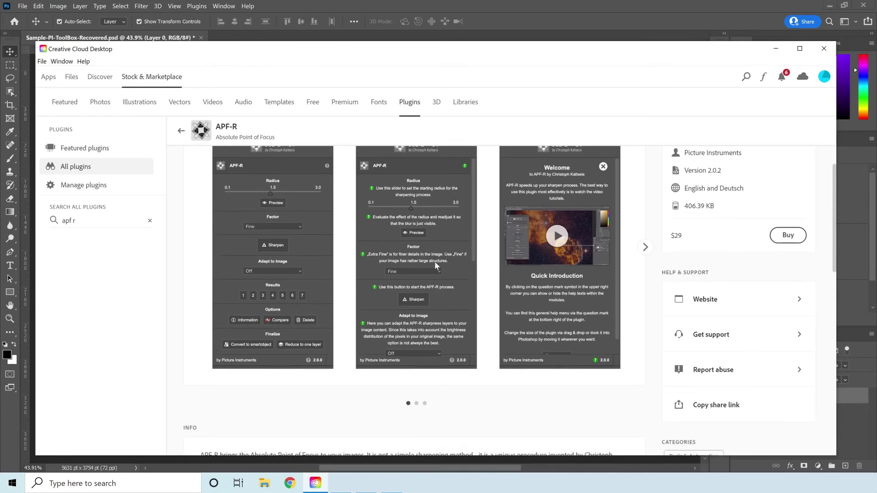
pyautogui.scroll(2, 436, 260)
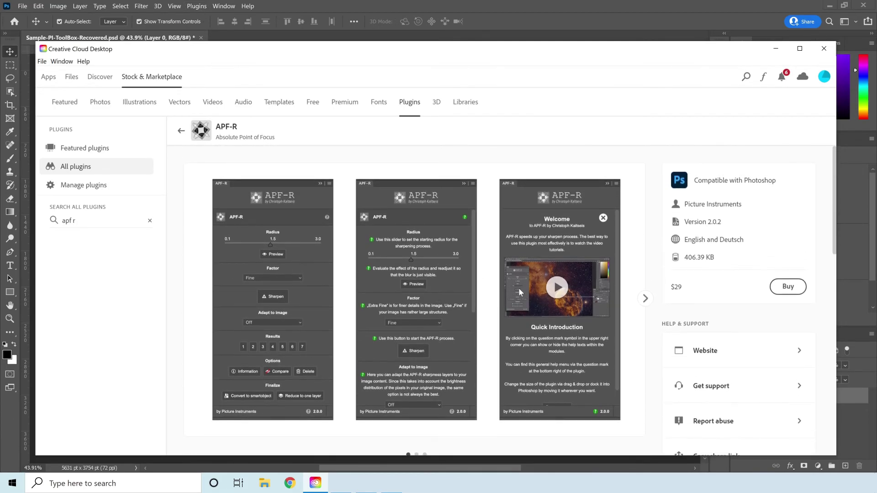
pyautogui.click(645, 299)
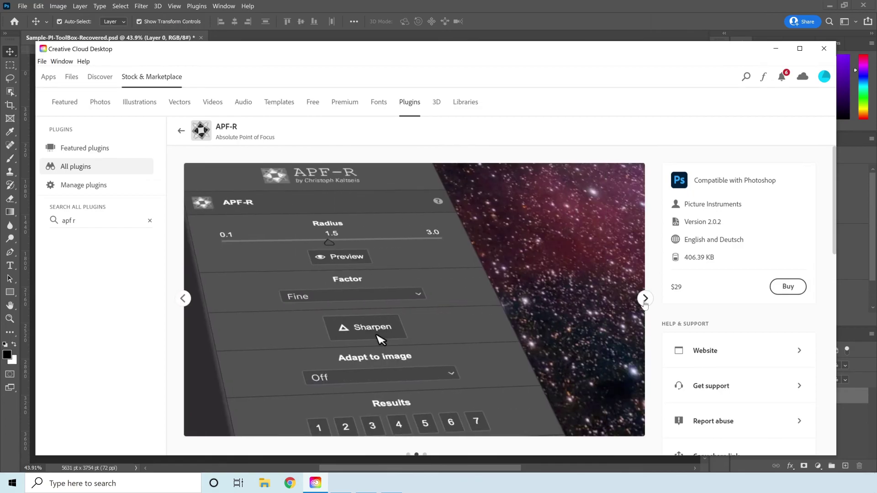